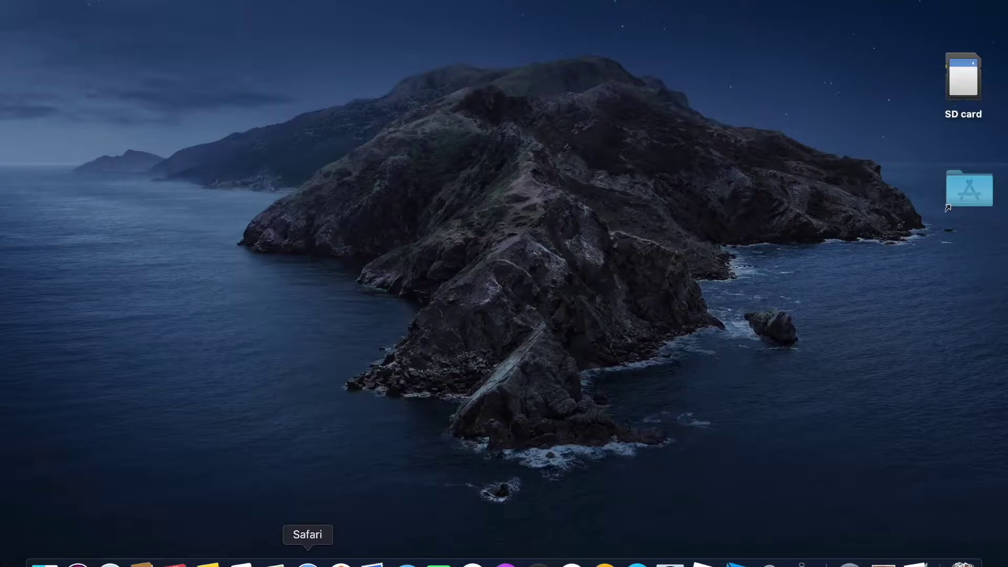
Step: Open a new private Safari window and go to the Google home page
{"action": "right_click", "coordinate": [308, 564]}
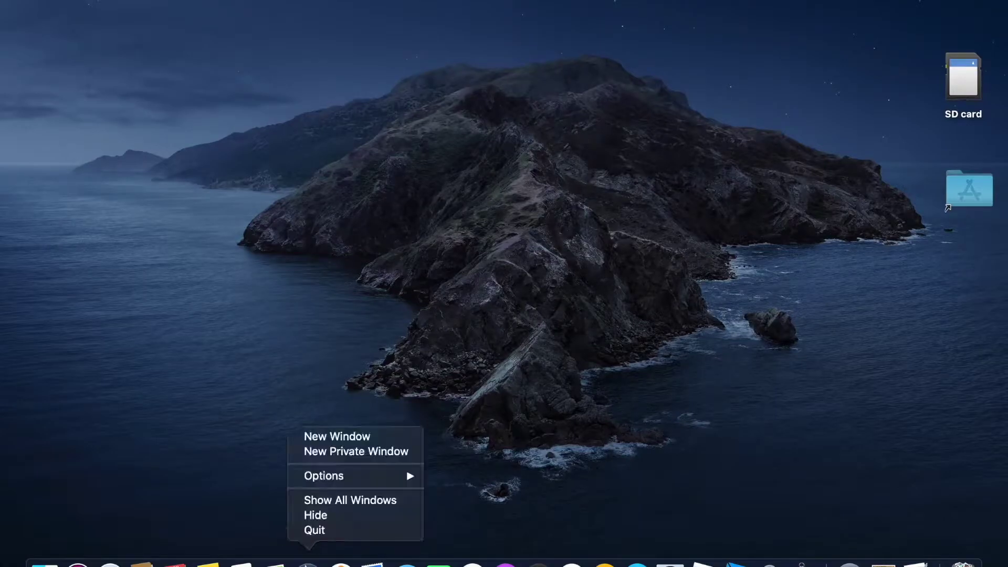
{"action": "left_click", "coordinate": [356, 452]}
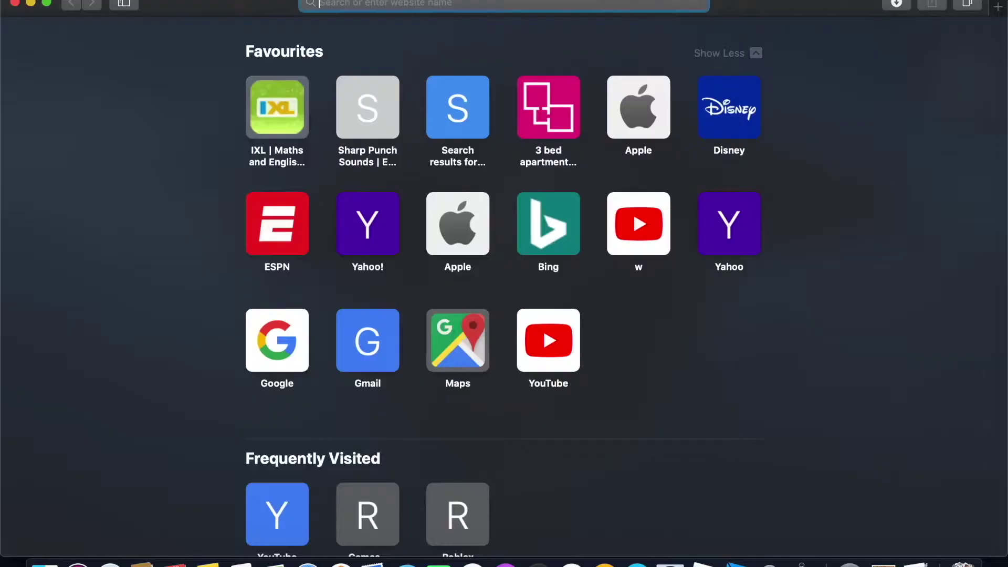
{"action": "left_click", "coordinate": [293, 331]}
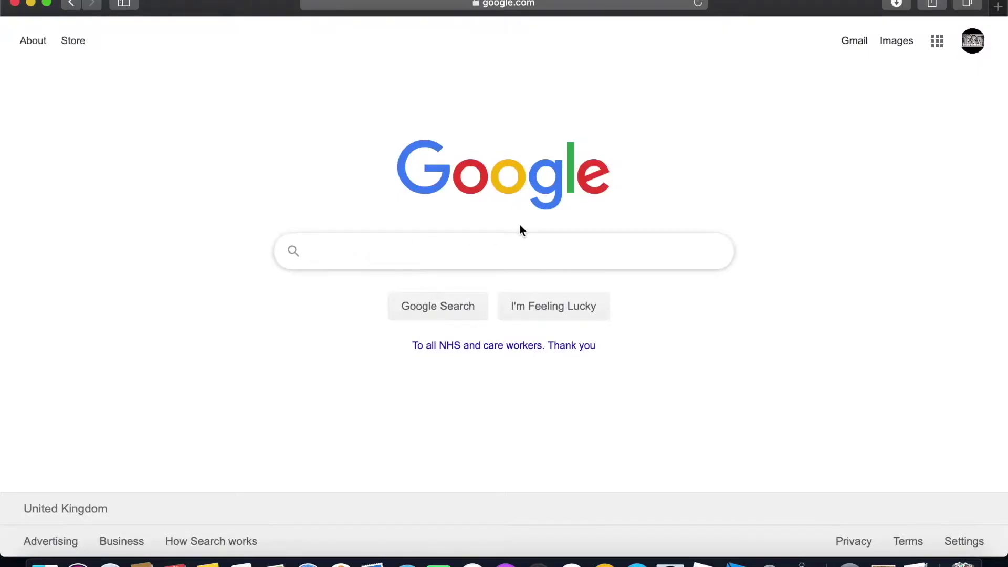
Step: Search Google for "retroactive download" and open the Retroactive repository on GitHub
{"action": "type", "text": "re"}
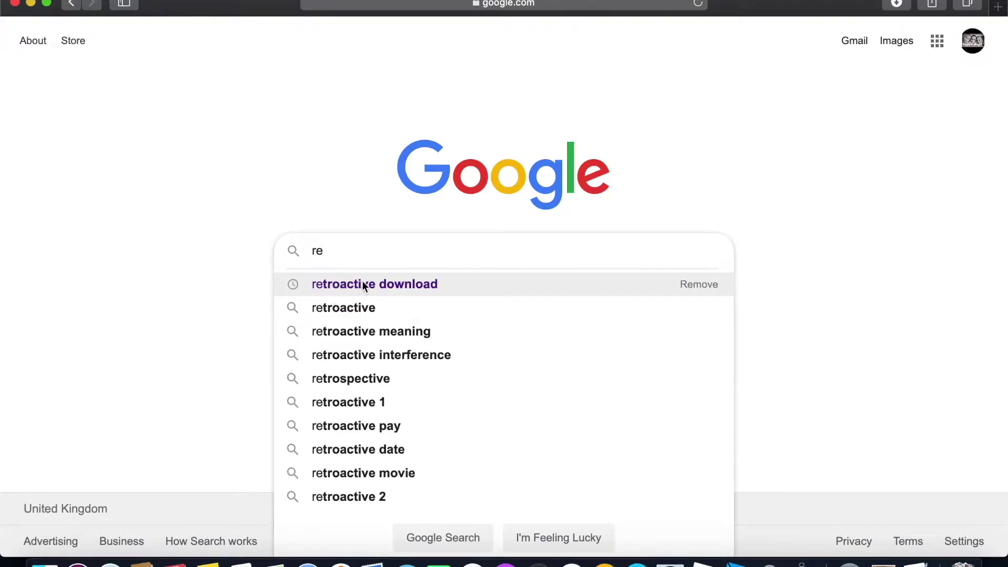
{"action": "left_click", "coordinate": [379, 285]}
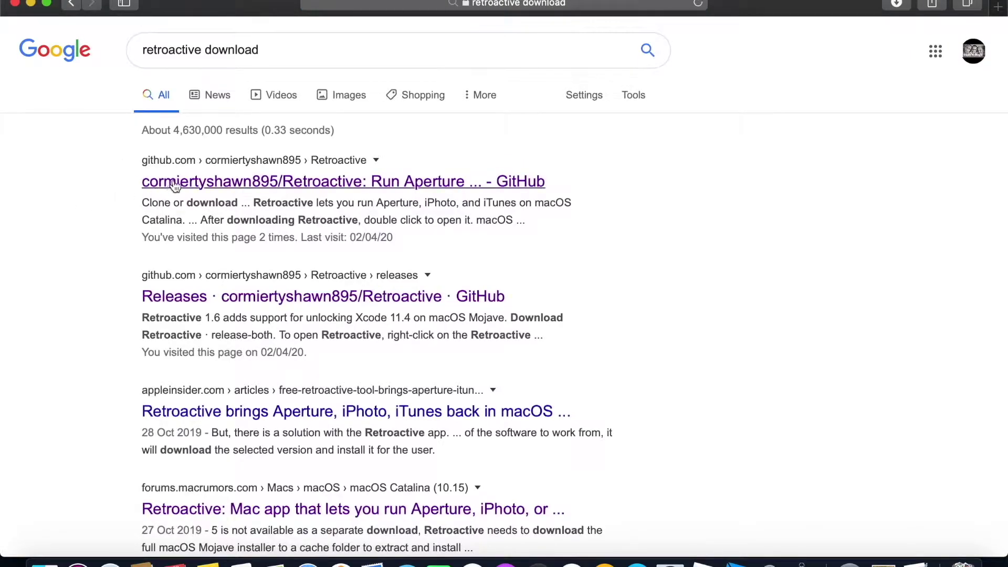
{"action": "left_click", "coordinate": [239, 187]}
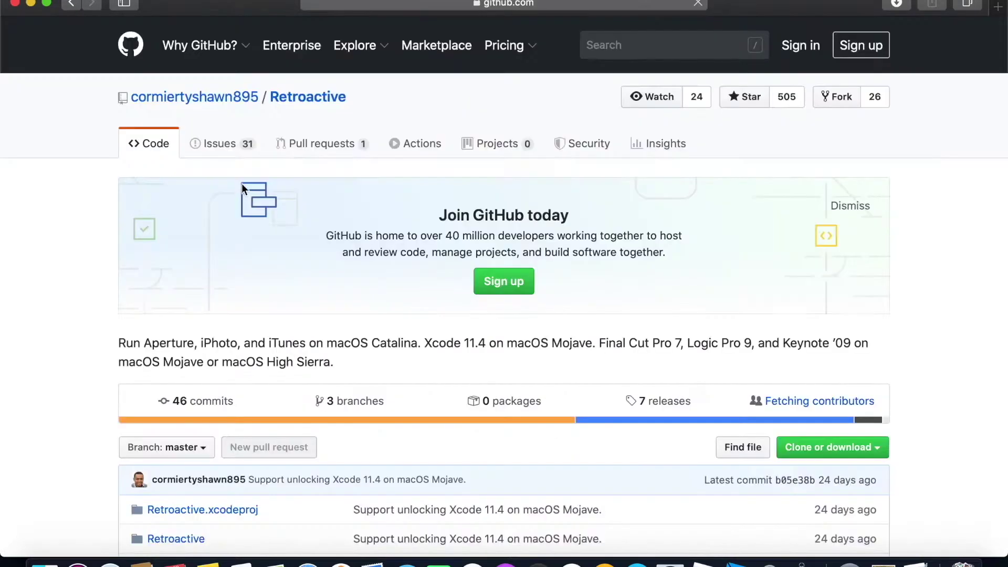
Step: Download Retroactive 1.6 from the repository's README and minimize the browser window
{"action": "scroll", "coordinate": [971, 239], "scroll_direction": "down", "scroll_amount": 5}
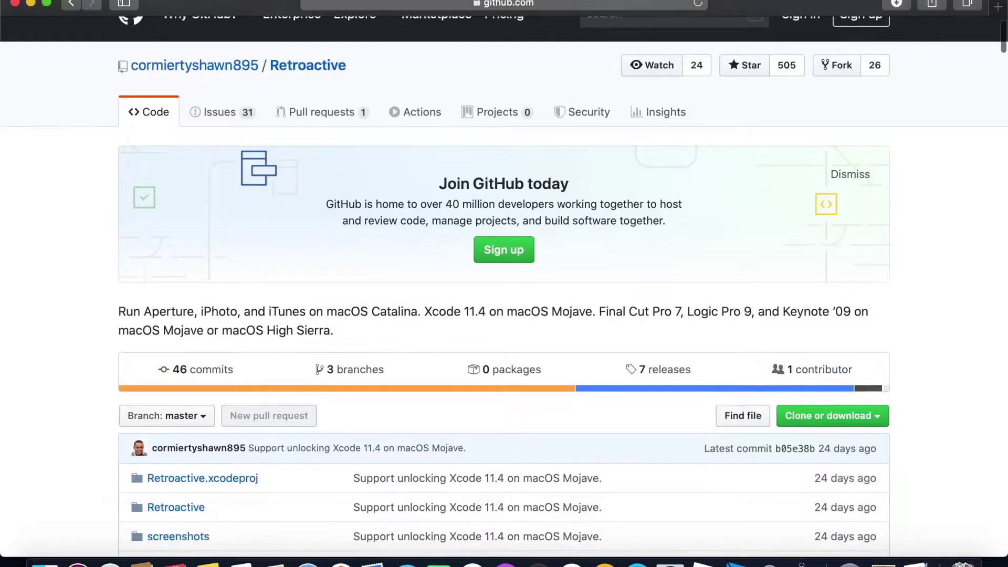
{"action": "scroll", "coordinate": [961, 249], "scroll_direction": "down", "scroll_amount": 4}
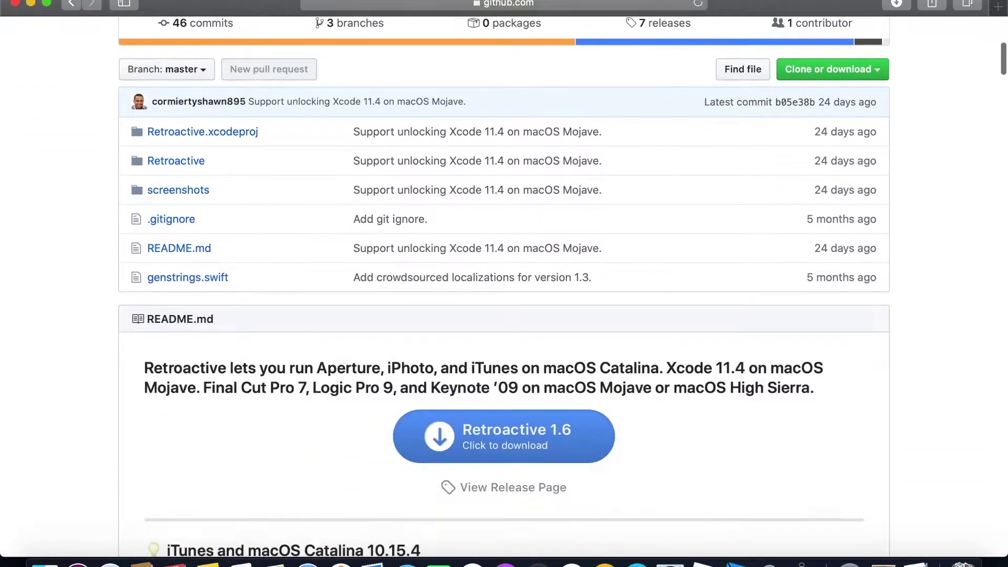
{"action": "left_click", "coordinate": [444, 403]}
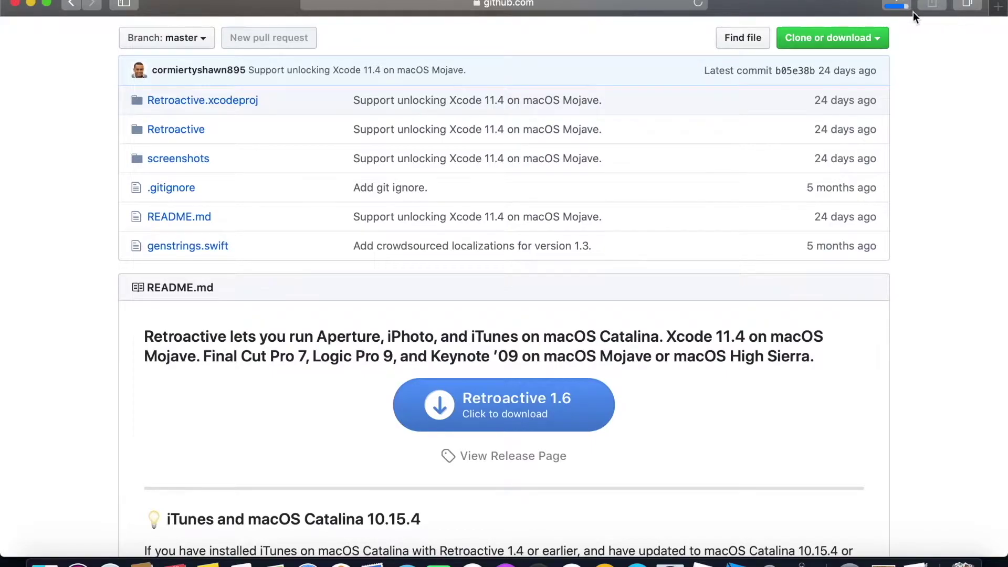
{"action": "left_click", "coordinate": [32, 6]}
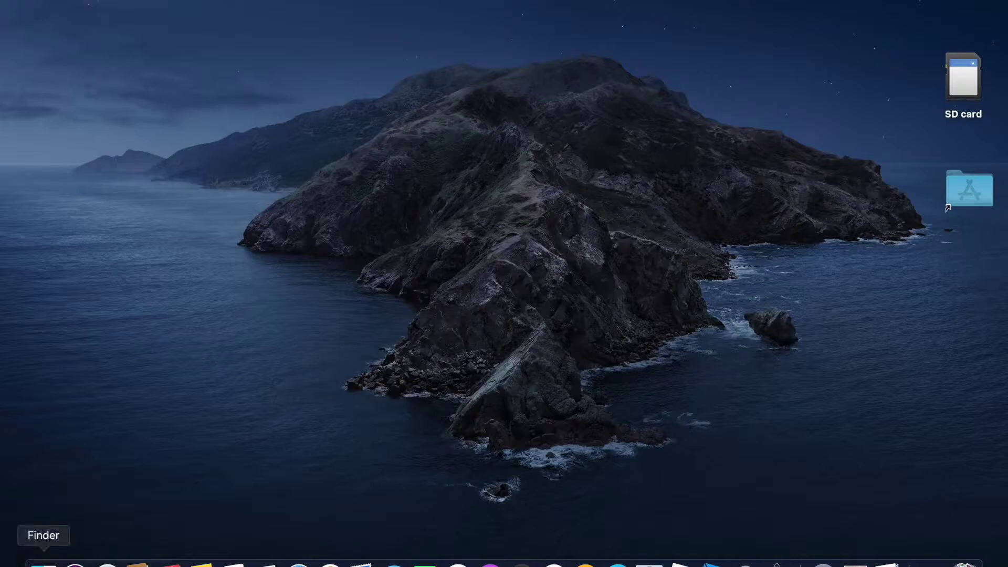
Step: Switch to Finder and open the Retroactive 1.6 folder in Downloads
{"action": "left_click", "coordinate": [43, 563]}
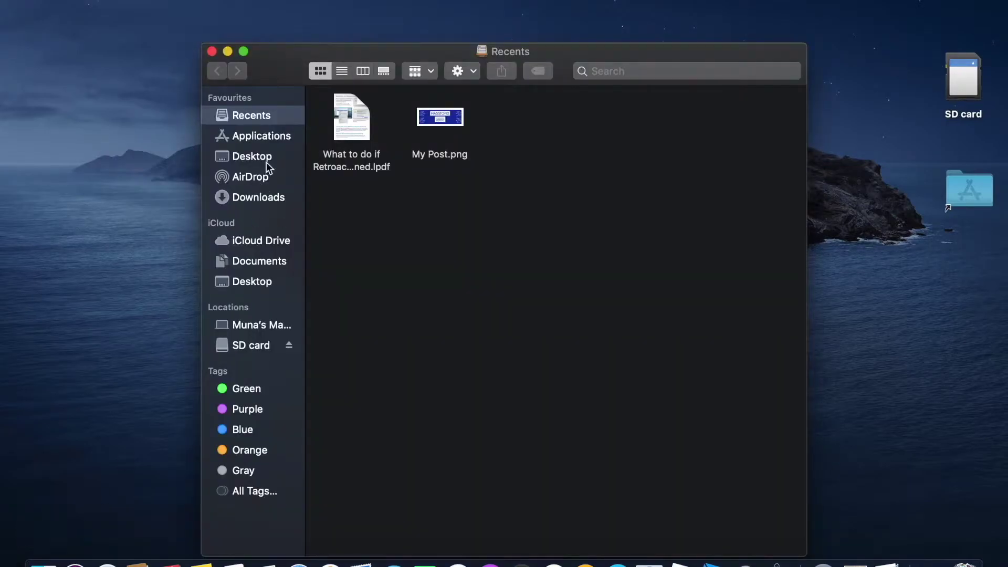
{"action": "left_click", "coordinate": [263, 199]}
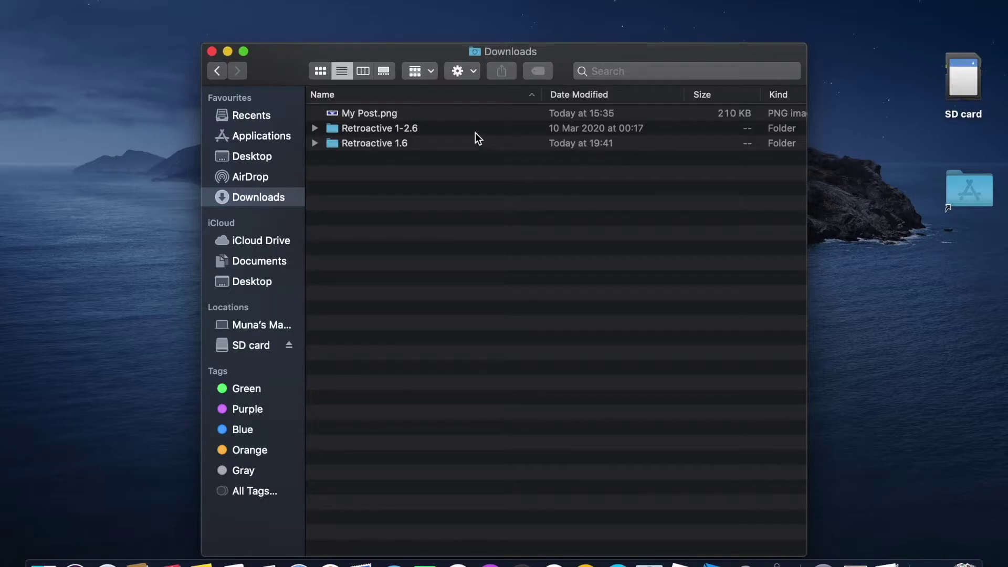
{"action": "double_click", "coordinate": [362, 145]}
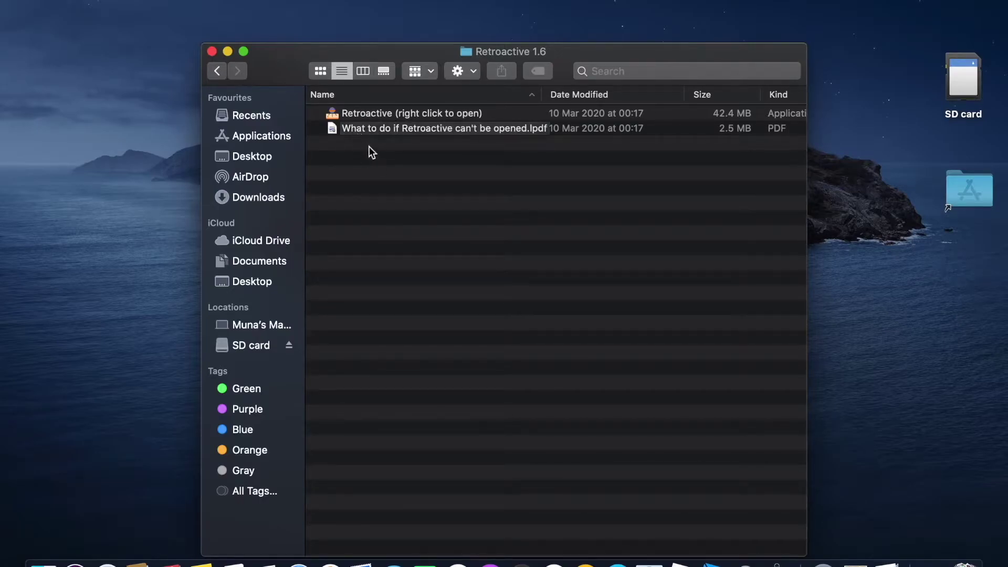
Step: Read through the PDF explaining what to do if Retroactive can't be opened, and close it
{"action": "double_click", "coordinate": [360, 131]}
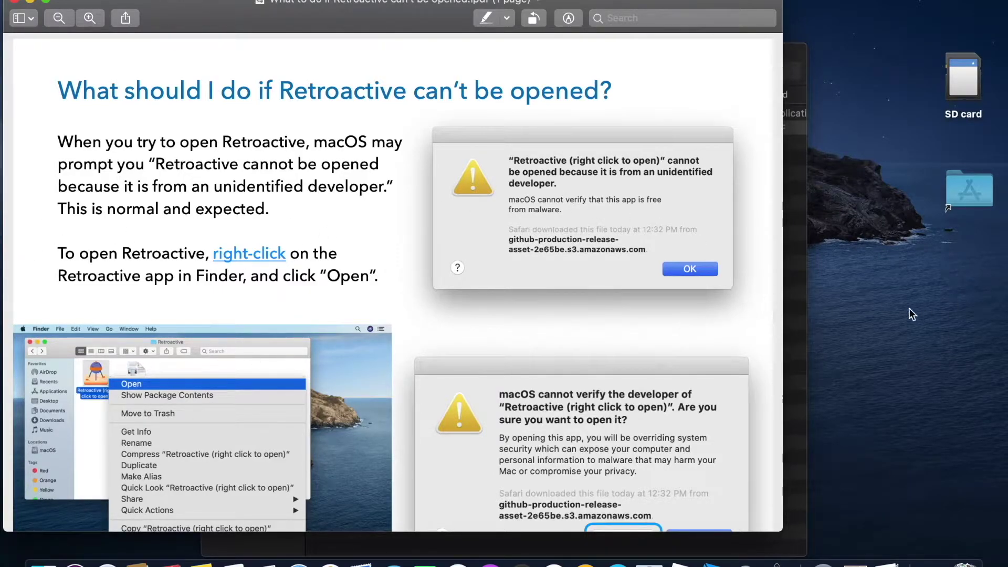
{"action": "scroll", "coordinate": [761, 318], "scroll_direction": "down", "scroll_amount": 5}
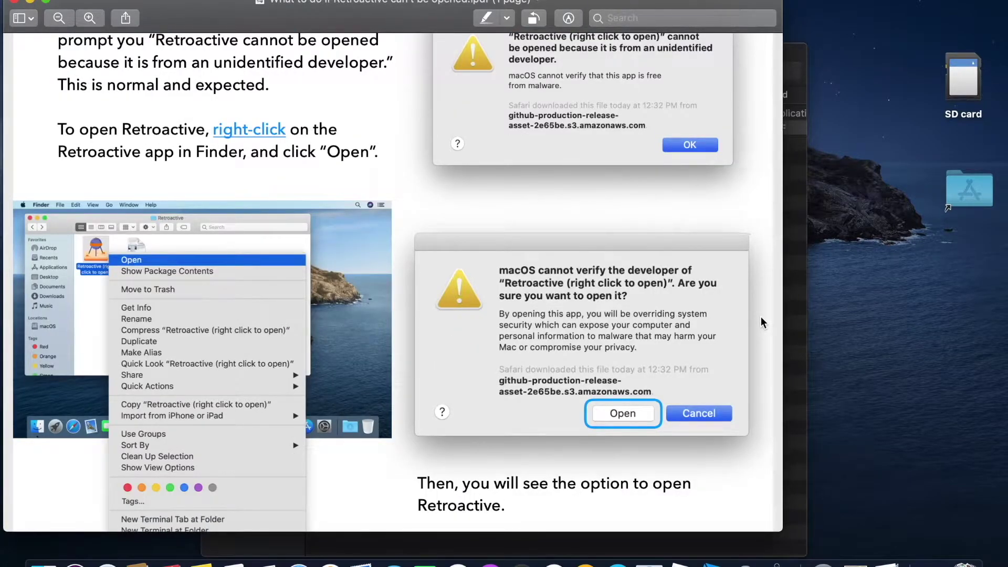
{"action": "scroll", "coordinate": [761, 317], "scroll_direction": "down", "scroll_amount": 5}
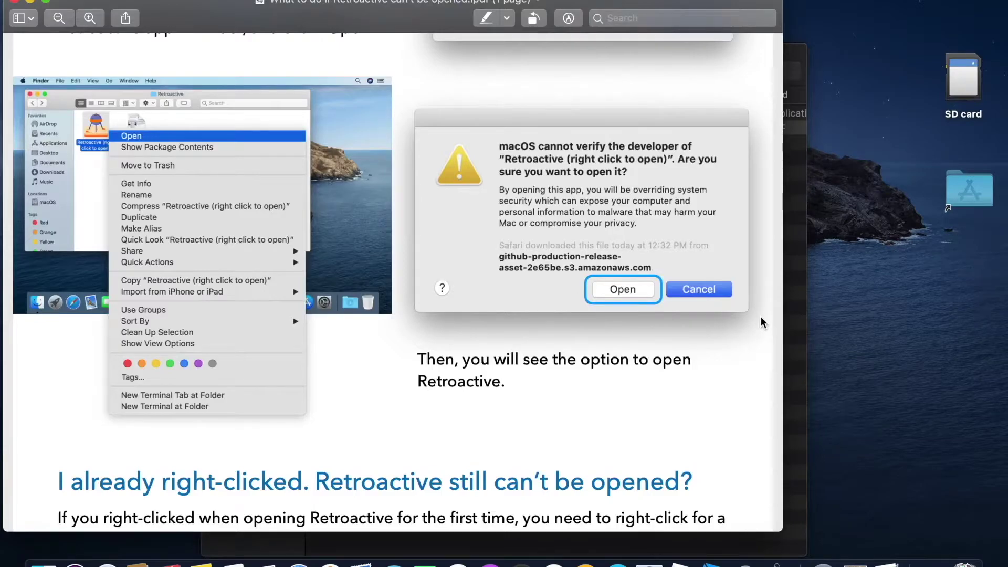
{"action": "scroll", "coordinate": [761, 318], "scroll_direction": "up", "scroll_amount": 7}
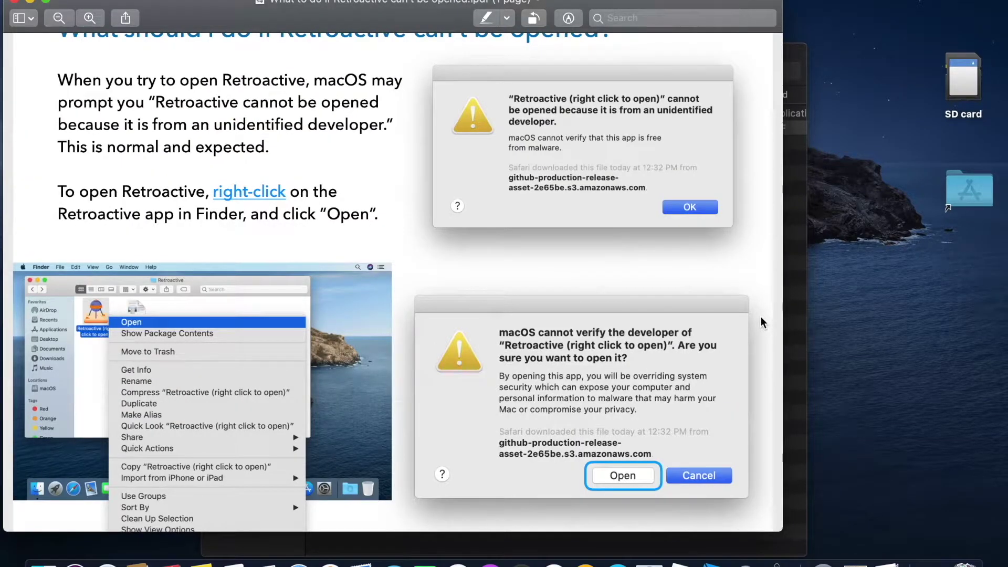
{"action": "scroll", "coordinate": [761, 318], "scroll_direction": "down", "scroll_amount": 9}
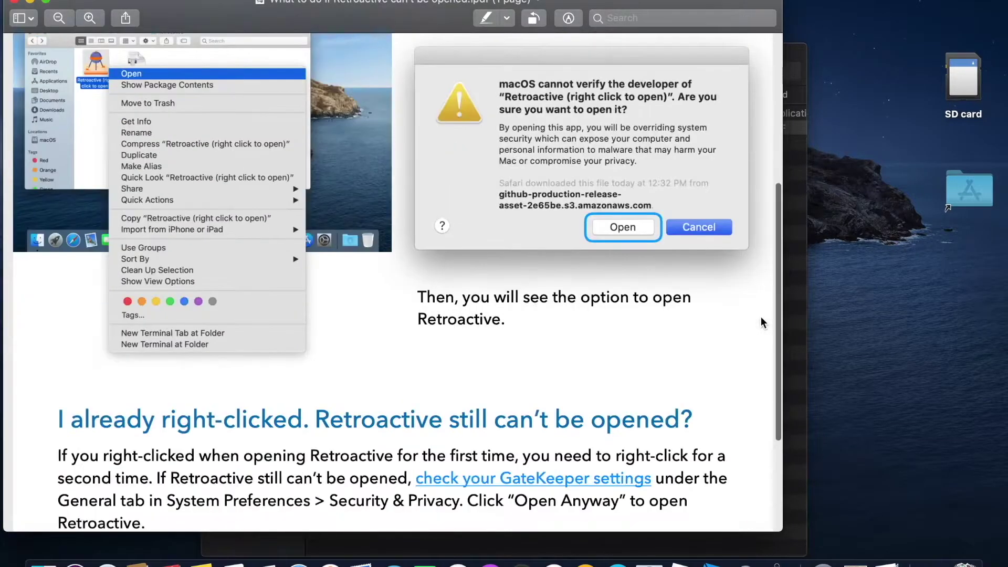
{"action": "scroll", "coordinate": [761, 317], "scroll_direction": "down", "scroll_amount": 7}
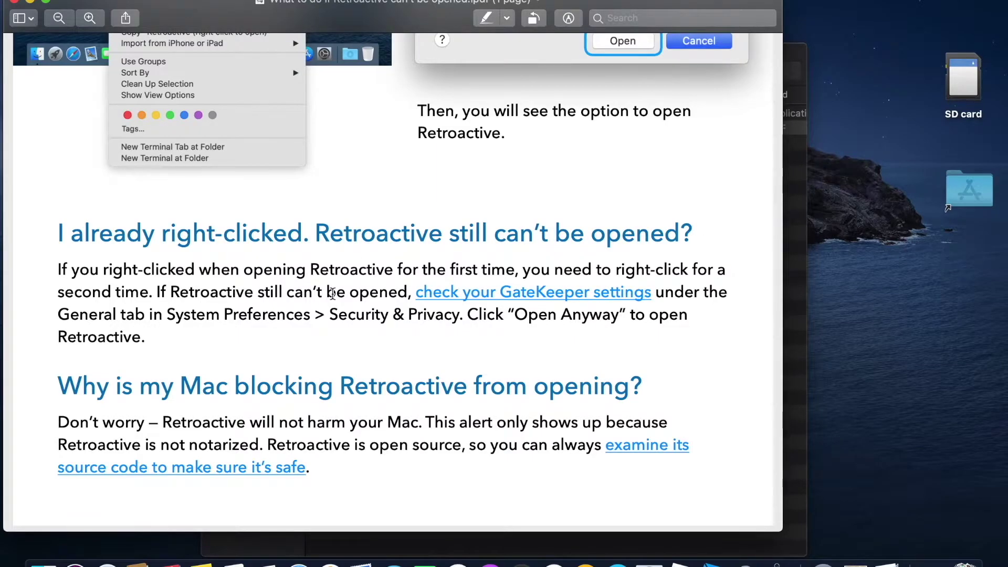
{"action": "scroll", "coordinate": [777, 219], "scroll_direction": "up", "scroll_amount": 5}
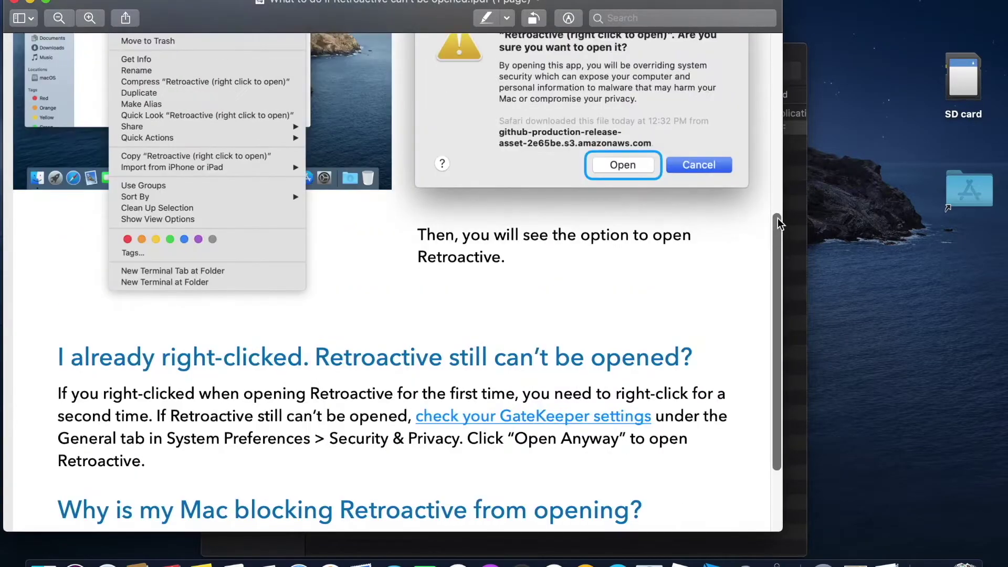
{"action": "scroll", "coordinate": [777, 219], "scroll_direction": "up", "scroll_amount": 5}
{"action": "scroll", "coordinate": [778, 219], "scroll_direction": "up", "scroll_amount": 2}
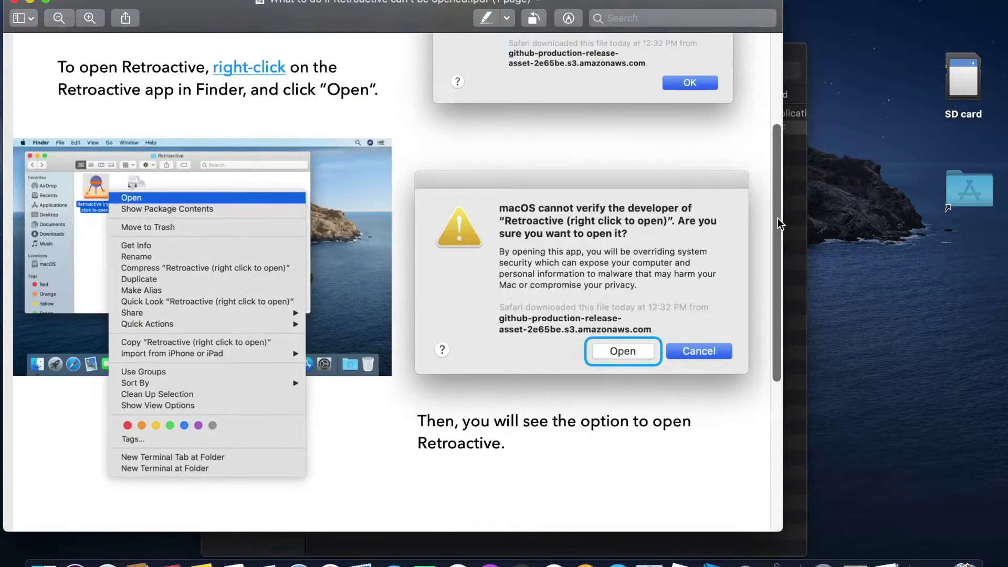
{"action": "scroll", "coordinate": [777, 219], "scroll_direction": "up", "scroll_amount": 5}
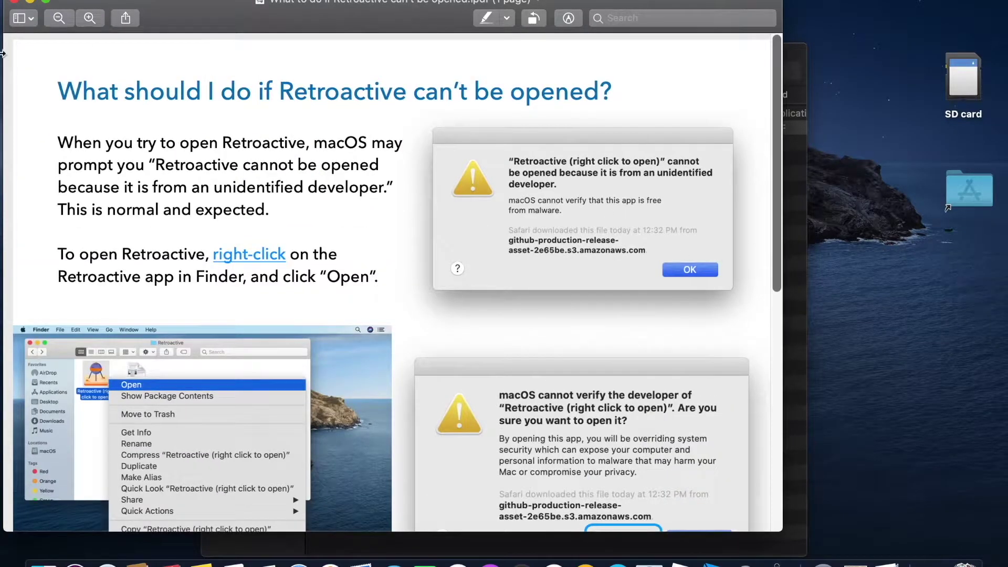
{"action": "left_click", "coordinate": [15, 2]}
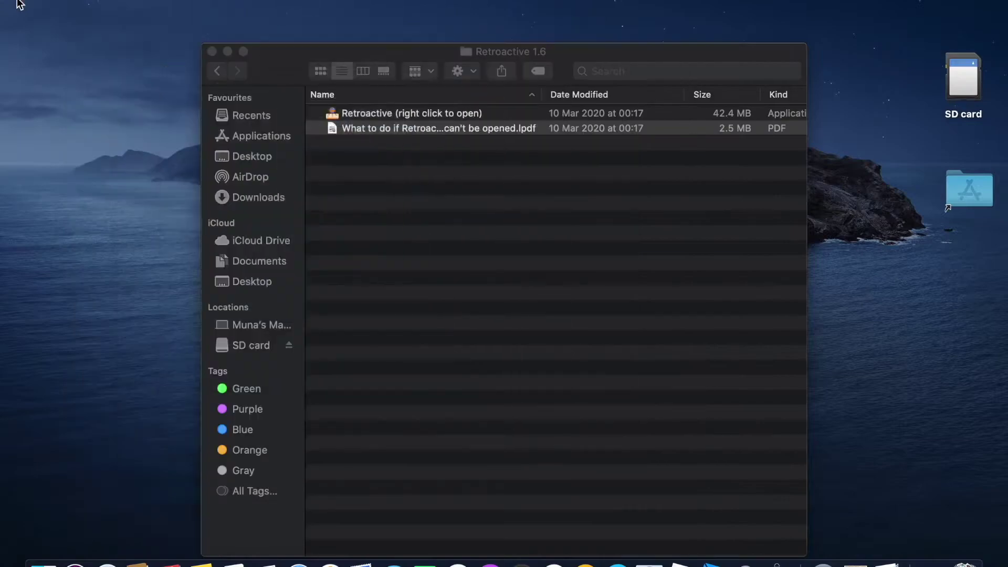
Step: Launch the Retroactive app from its folder and close its window
{"action": "double_click", "coordinate": [367, 114]}
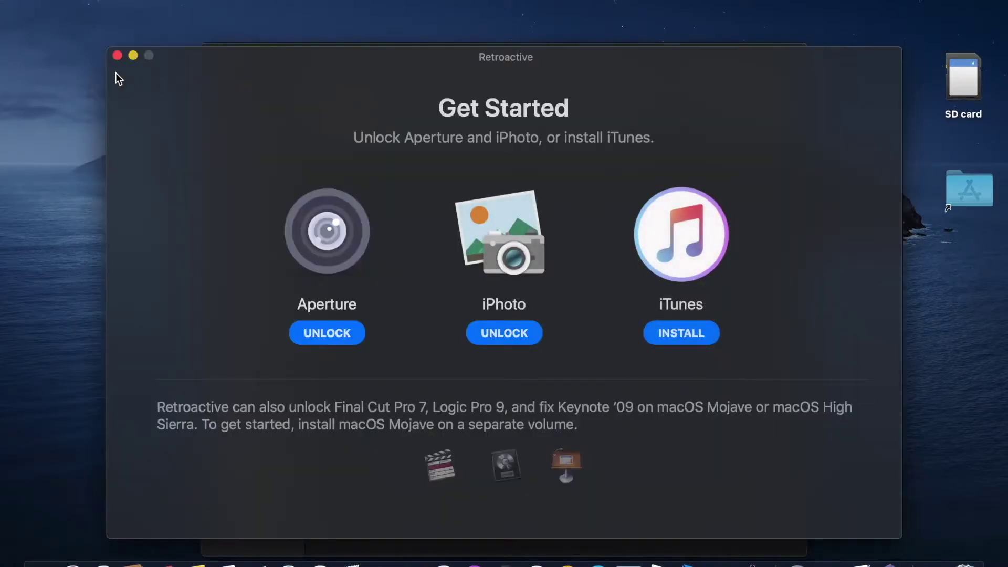
{"action": "left_click", "coordinate": [117, 55]}
Step: Unlock the Security & Privacy settings in System Preferences with the account password, and close the window
{"action": "left_click", "coordinate": [15, 1]}
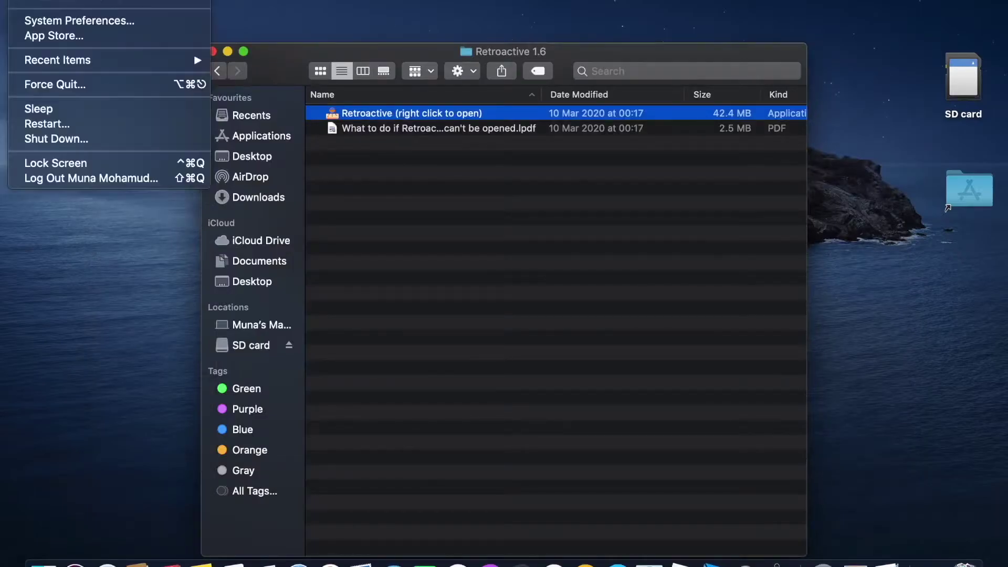
{"action": "left_click", "coordinate": [57, 20]}
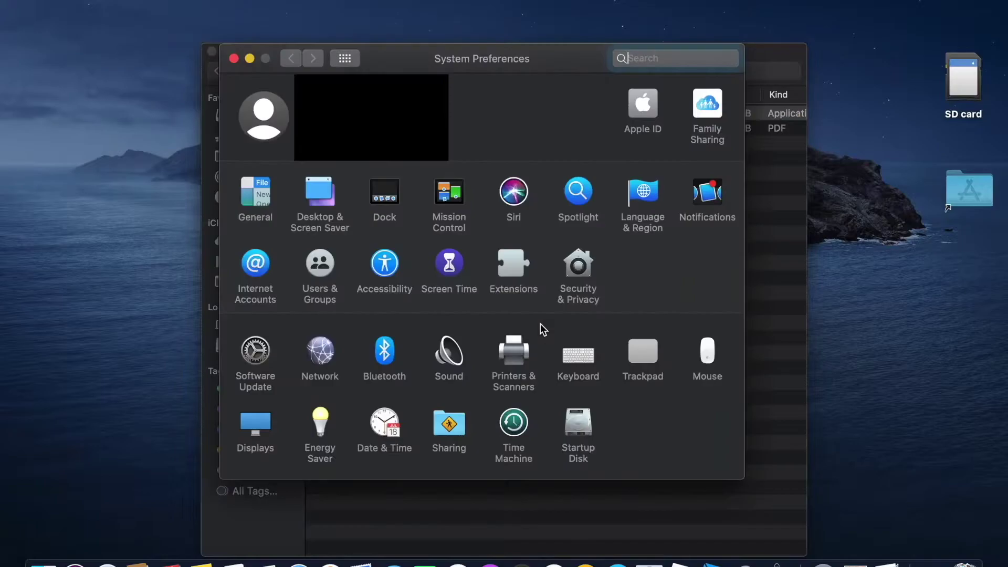
{"action": "left_click", "coordinate": [581, 266]}
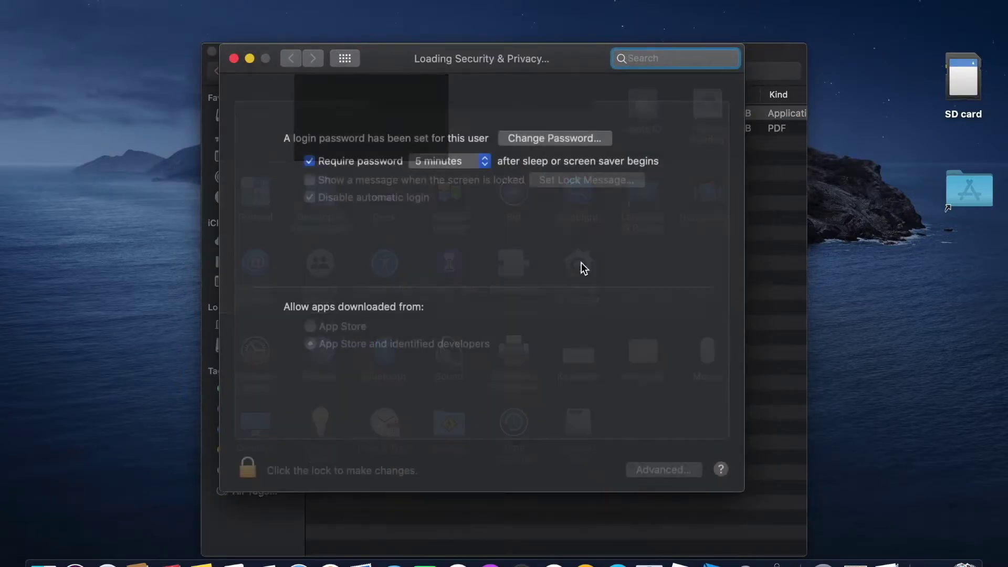
{"action": "left_click", "coordinate": [337, 474]}
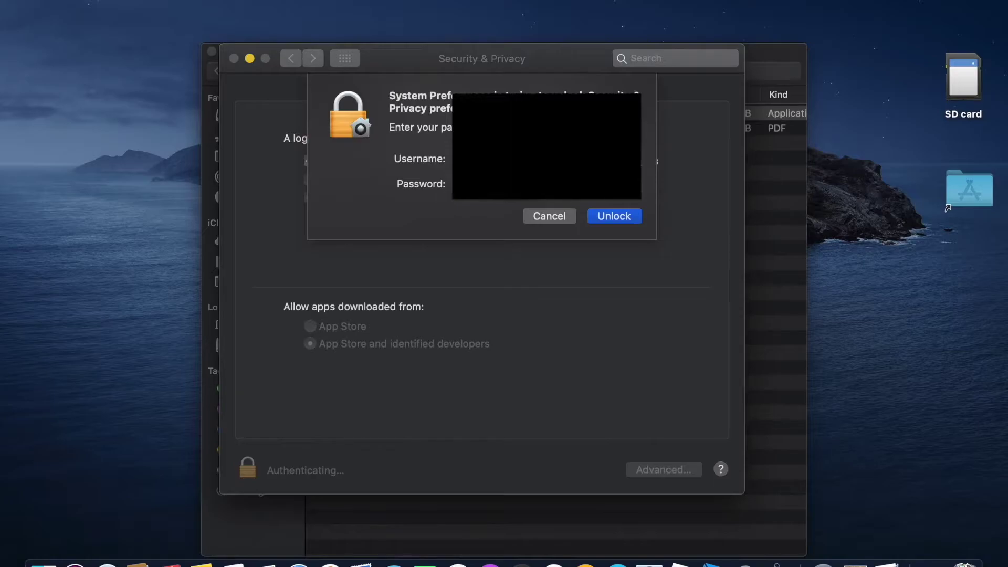
{"action": "left_click", "coordinate": [605, 217]}
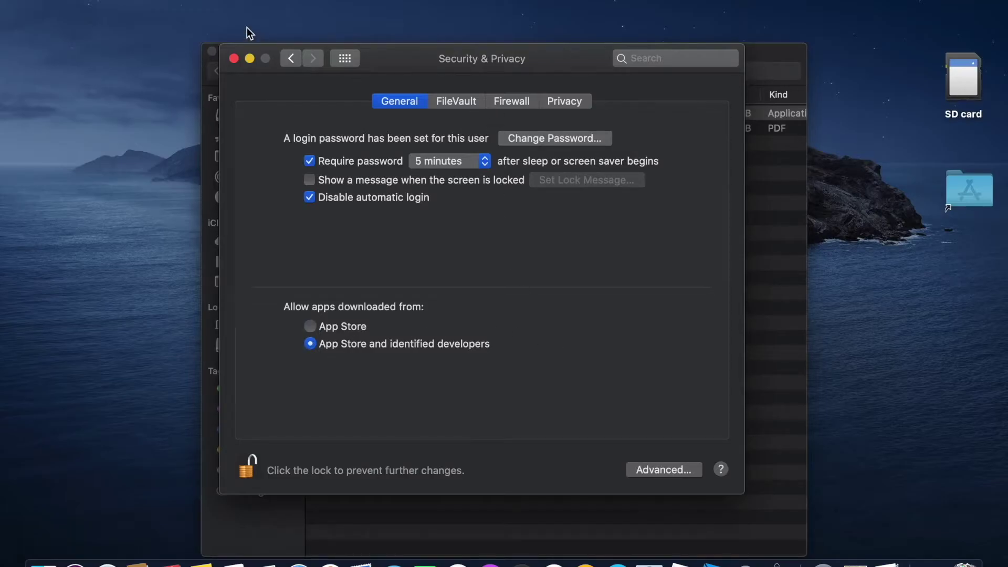
{"action": "left_click", "coordinate": [232, 59]}
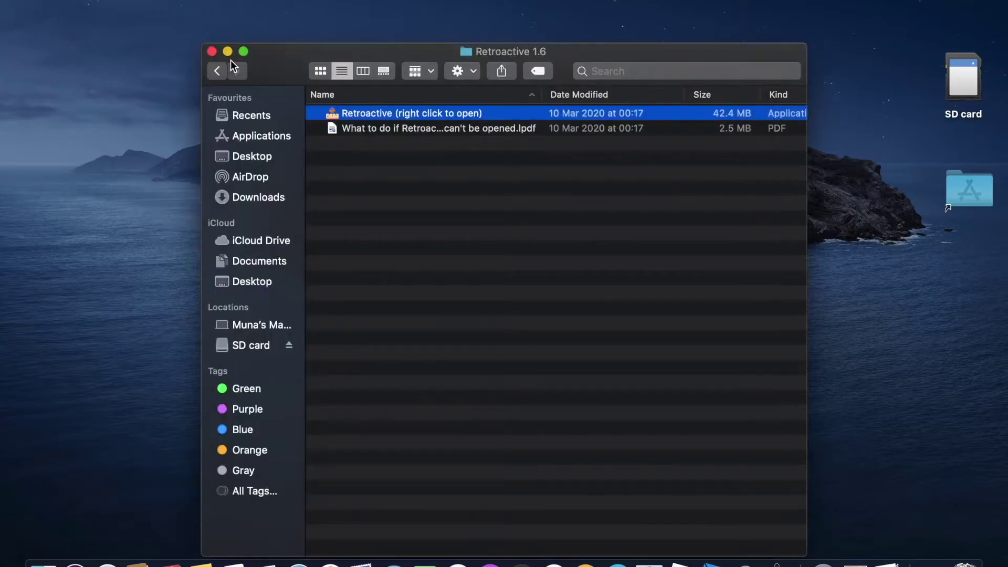
Step: Launch Retroactive and choose to install iTunes 12.9.5, the DJ apps and Dark Mode version
{"action": "double_click", "coordinate": [367, 112]}
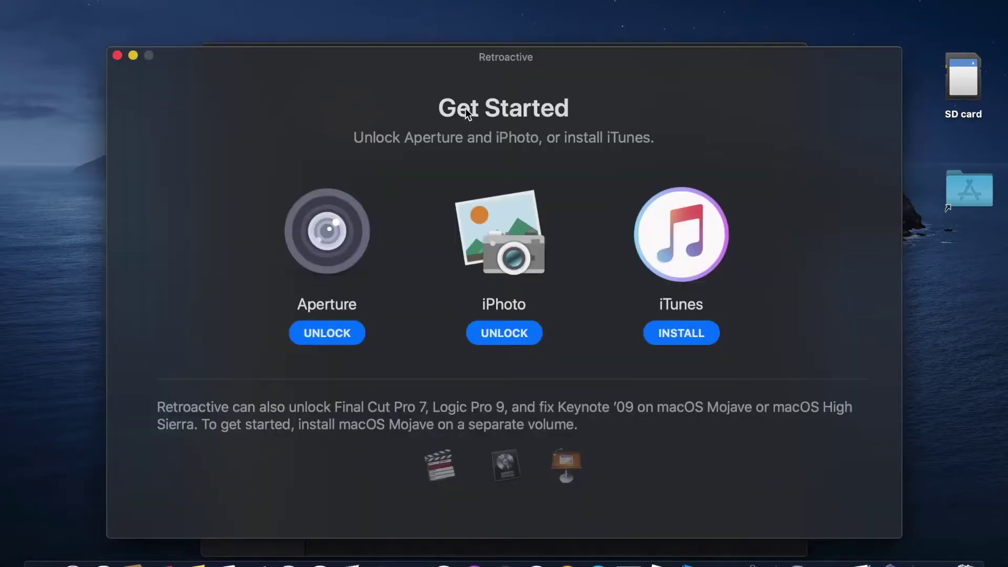
{"action": "left_click_drag", "start_coordinate": [579, 77], "coordinate": [602, 88]}
{"action": "left_click", "coordinate": [695, 347]}
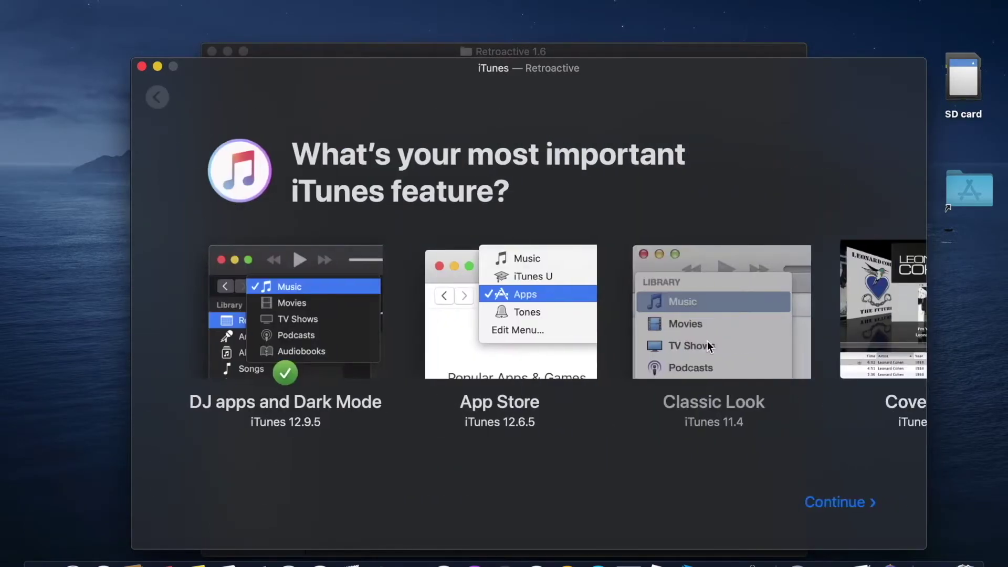
{"action": "left_click", "coordinate": [831, 503]}
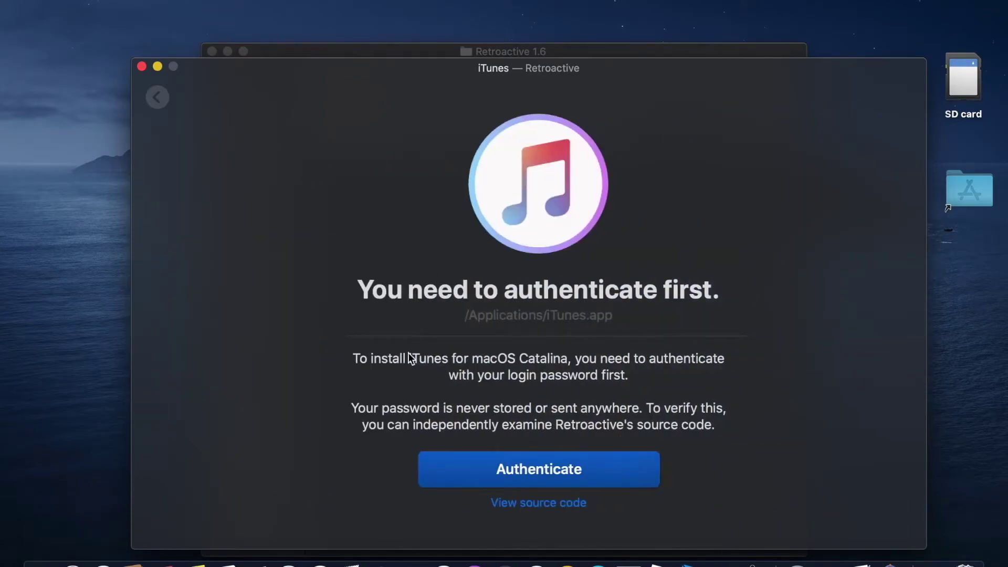
Step: Authenticate the iTunes installation with the login password
{"action": "left_click", "coordinate": [524, 467]}
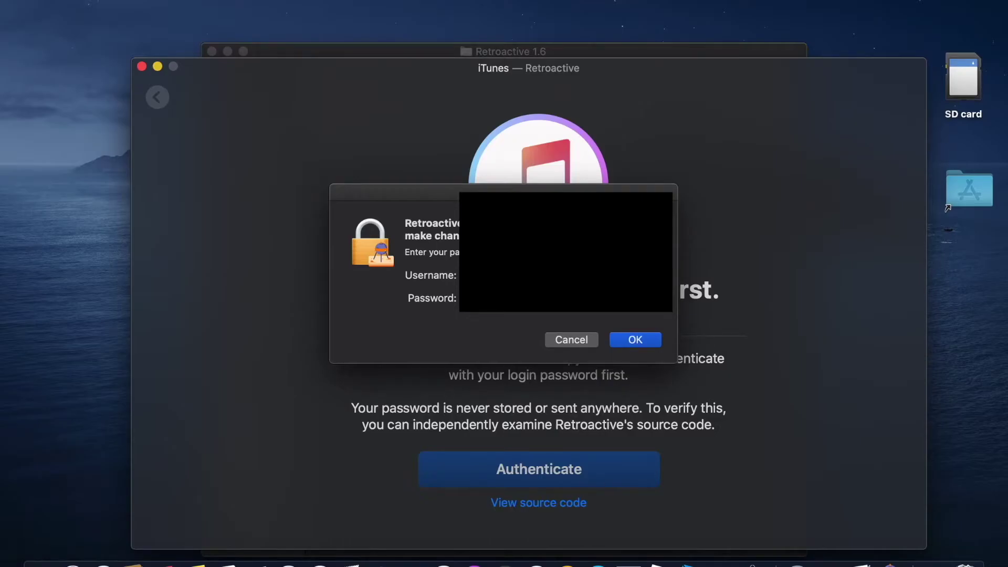
{"action": "left_click", "coordinate": [631, 346]}
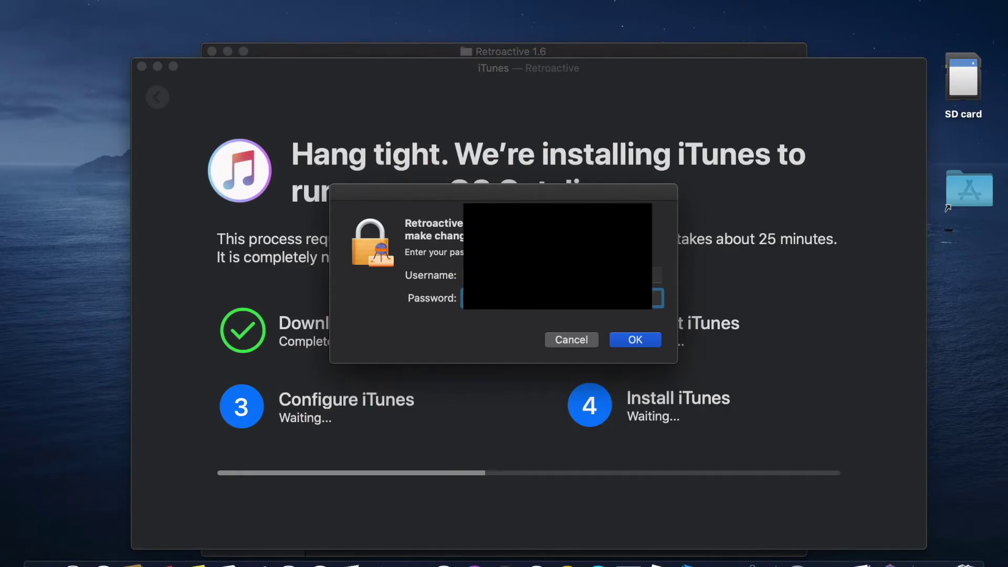
Step: Authorize Retroactive's installation changes with the account password, and choose to enable Full Disk Access for iPod syncing
{"action": "left_click", "coordinate": [637, 342]}
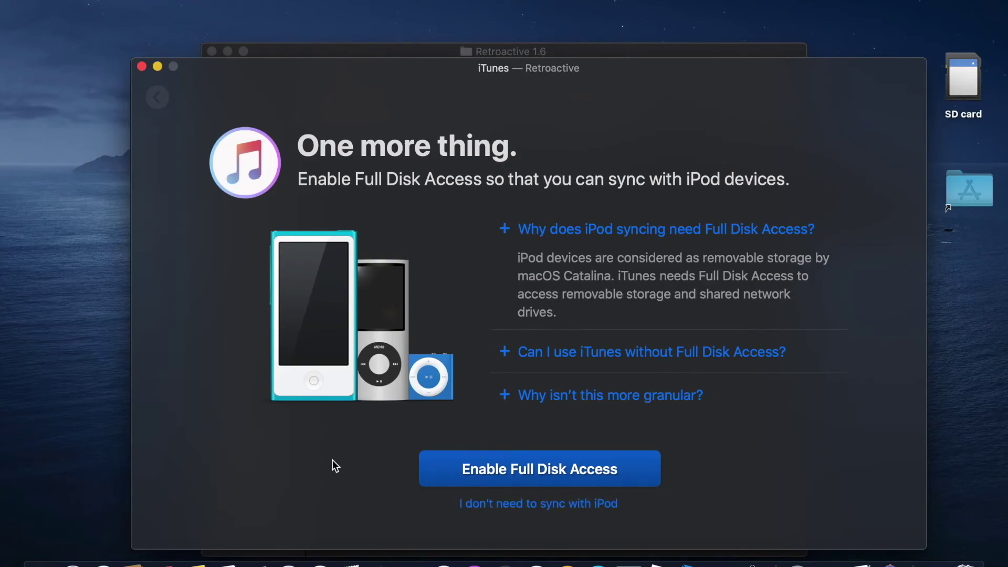
{"action": "left_click", "coordinate": [536, 470]}
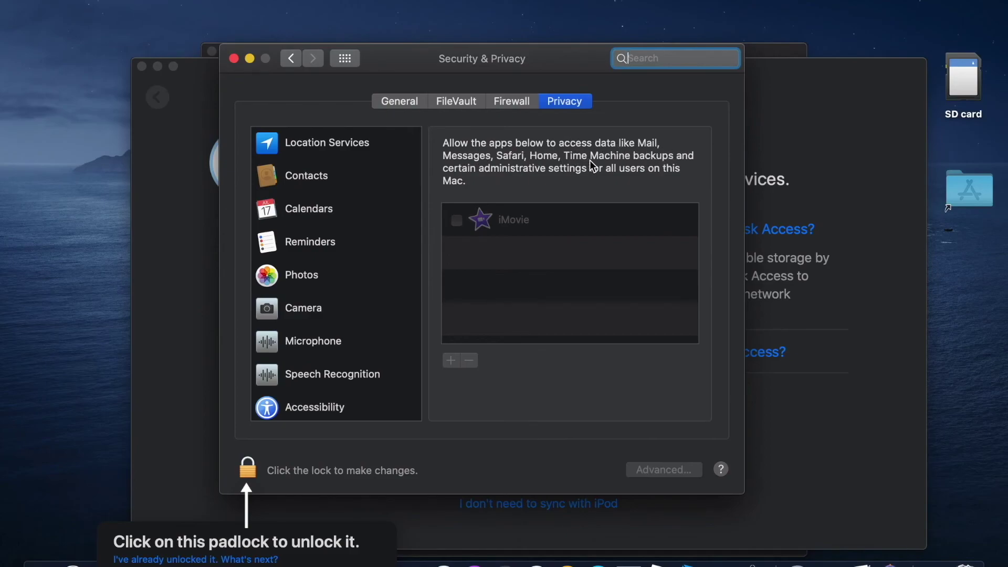
Step: Unlock the Privacy settings with the account password and add Retroactive's offered item to the list of apps allowed full disk access
{"action": "left_click", "coordinate": [455, 221]}
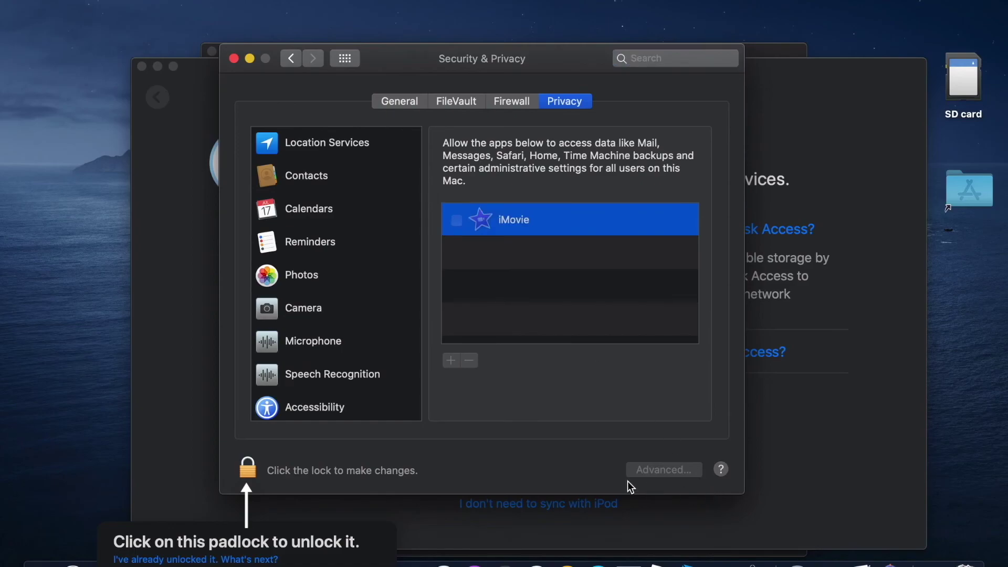
{"action": "left_click", "coordinate": [317, 471]}
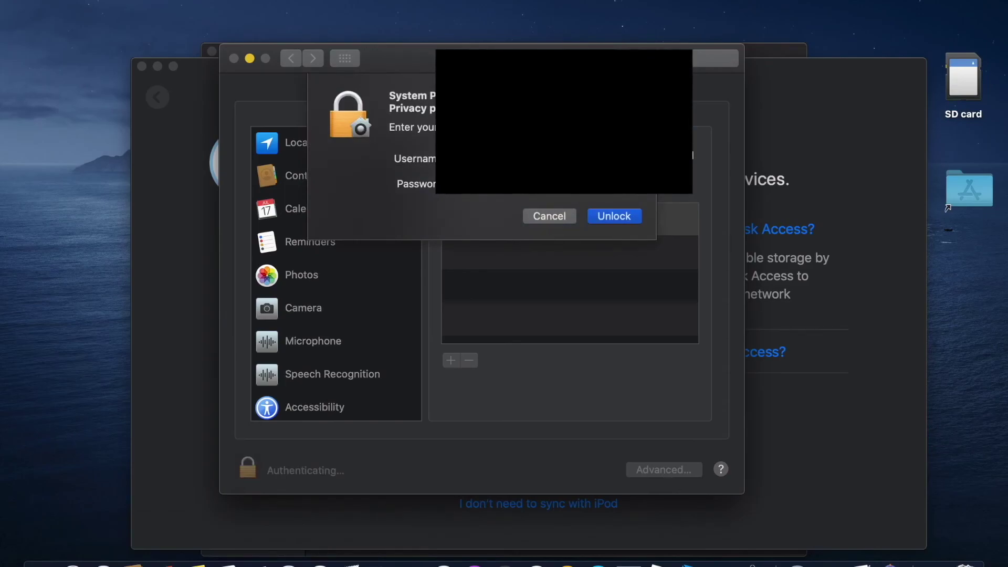
{"action": "left_click", "coordinate": [623, 217]}
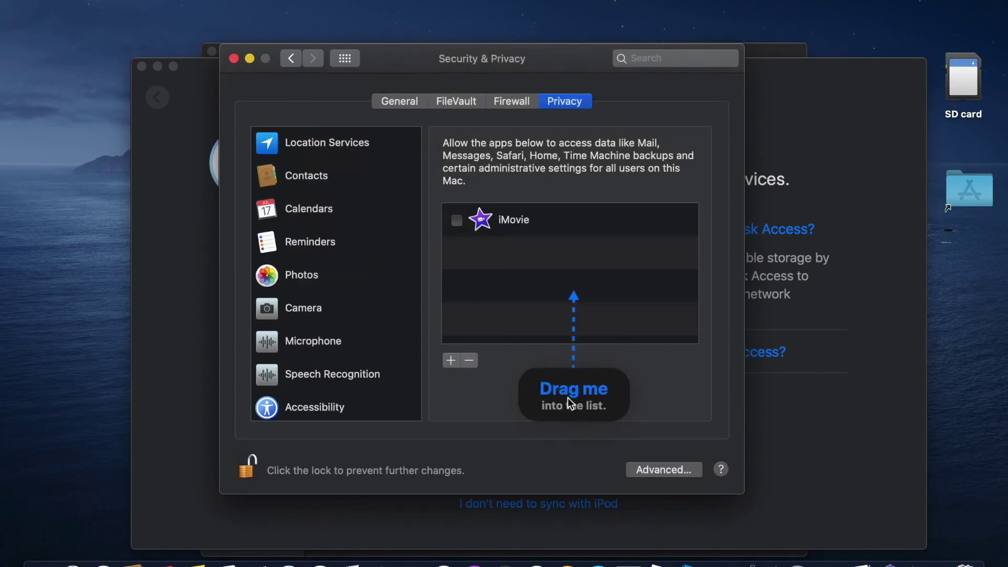
{"action": "left_click_drag", "start_coordinate": [568, 398], "coordinate": [537, 286]}
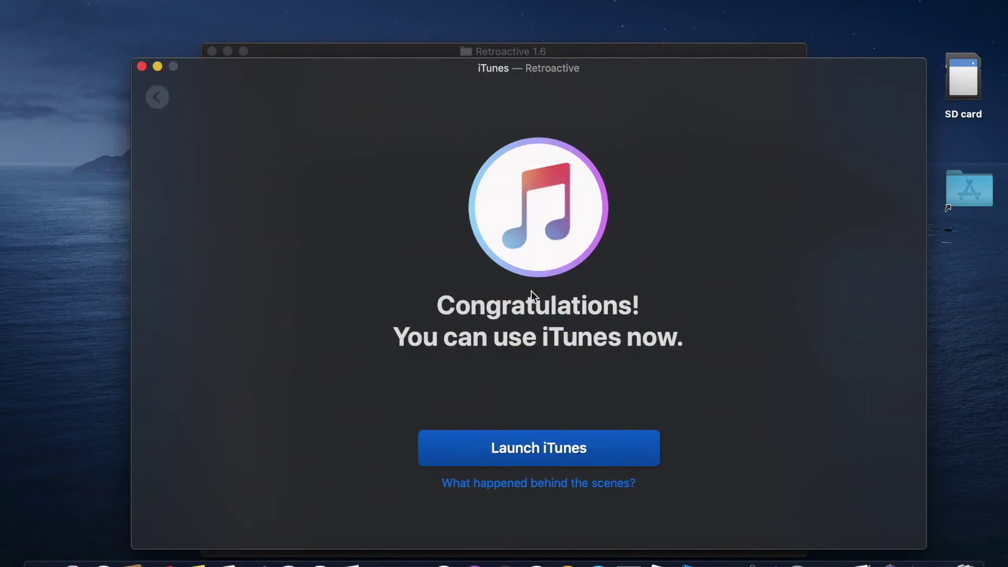
Step: Launch the installed iTunes to view its library, and close both the iTunes and Retroactive windows
{"action": "left_click", "coordinate": [555, 458]}
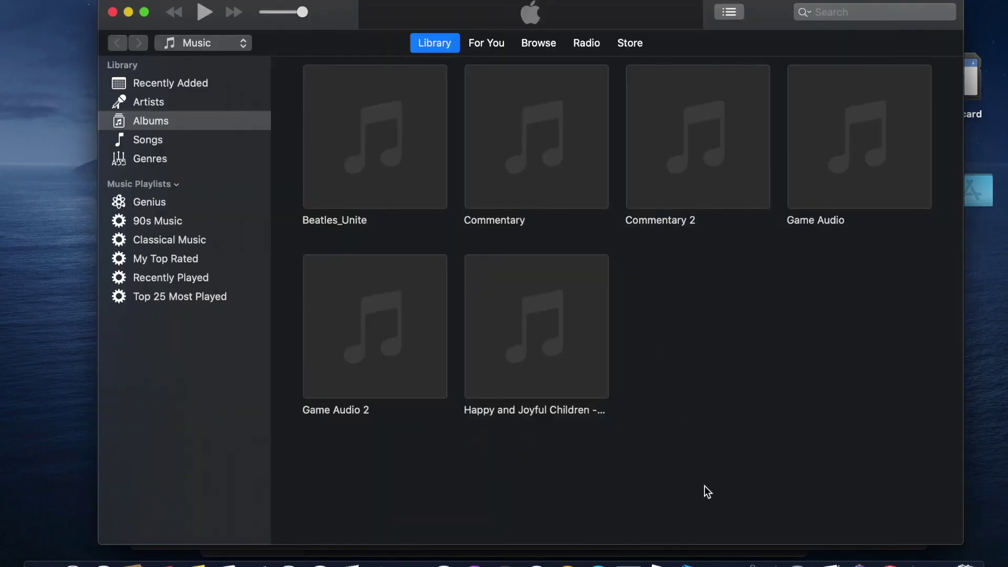
{"action": "left_click_drag", "start_coordinate": [414, 8], "coordinate": [417, 62]}
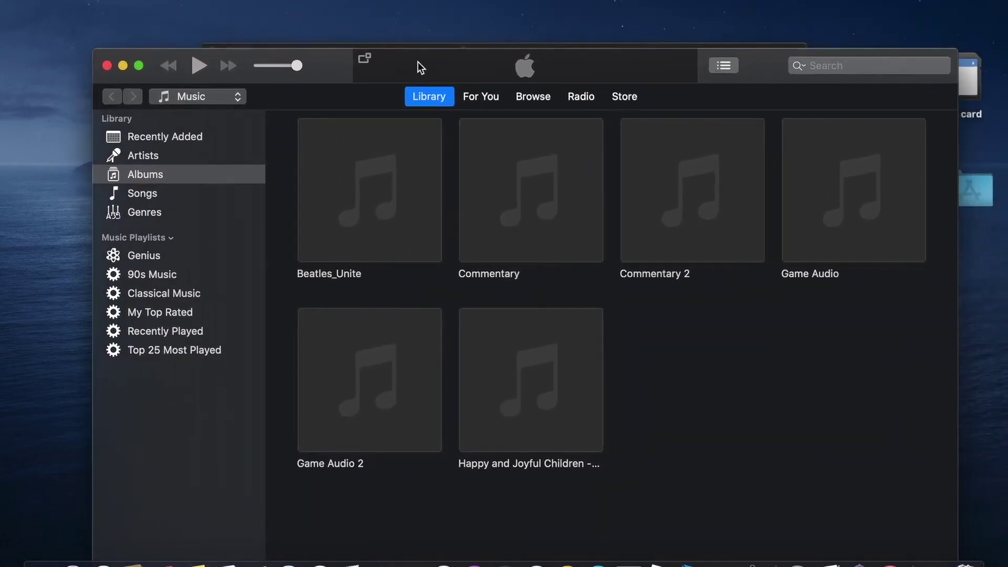
{"action": "left_click", "coordinate": [107, 66]}
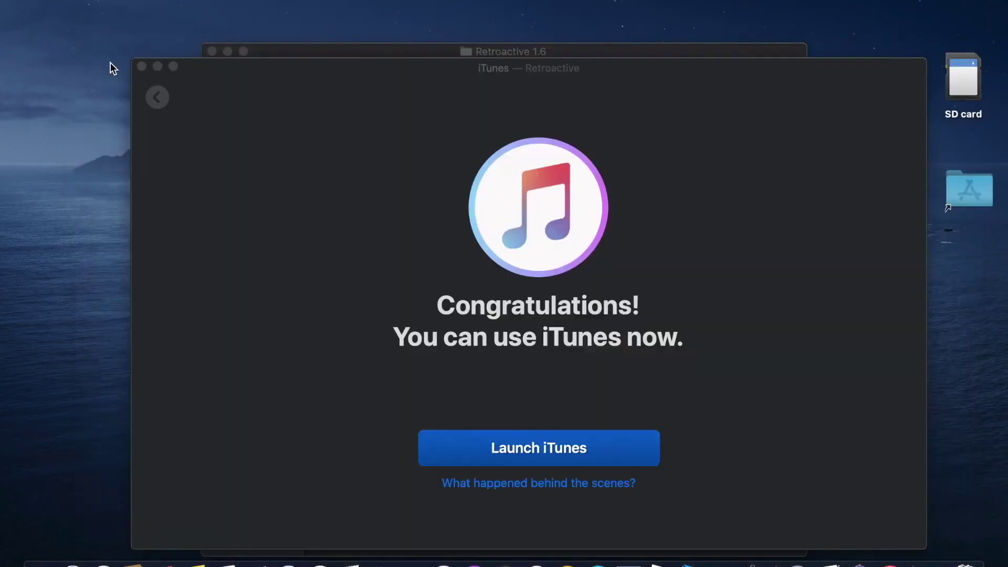
{"action": "left_click", "coordinate": [142, 67]}
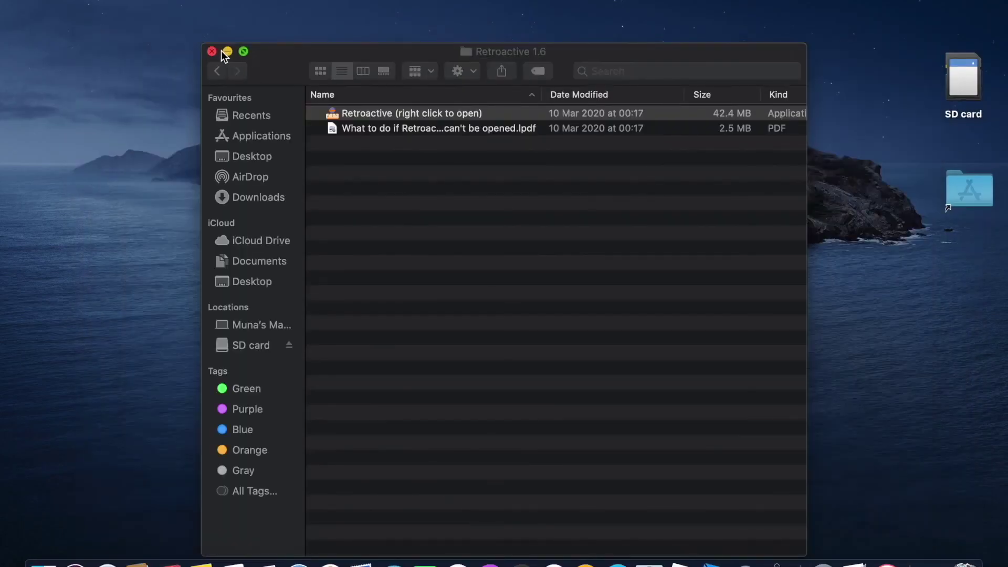